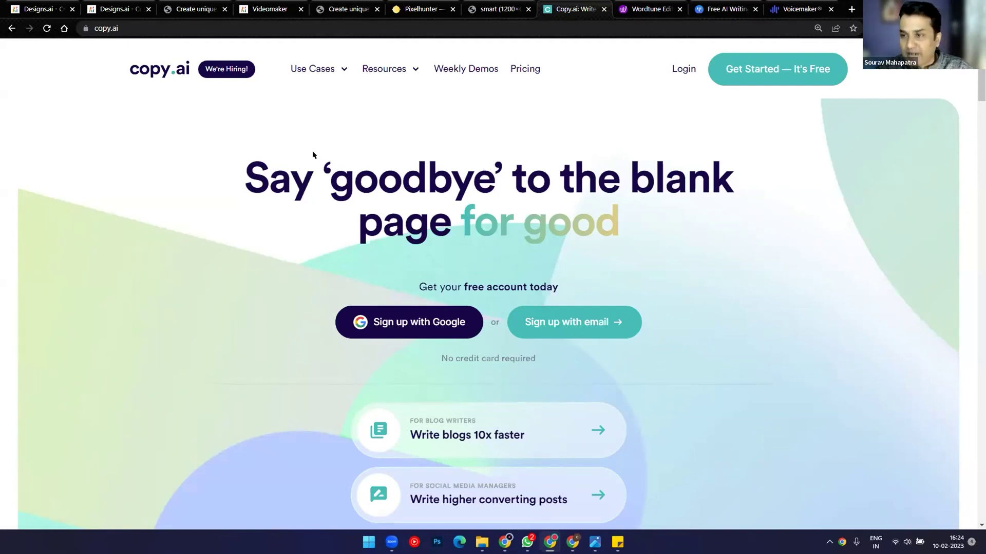
Sign up with Google and look over the dashboard's Get Started, Folders and Projects sections.
click(397, 316)
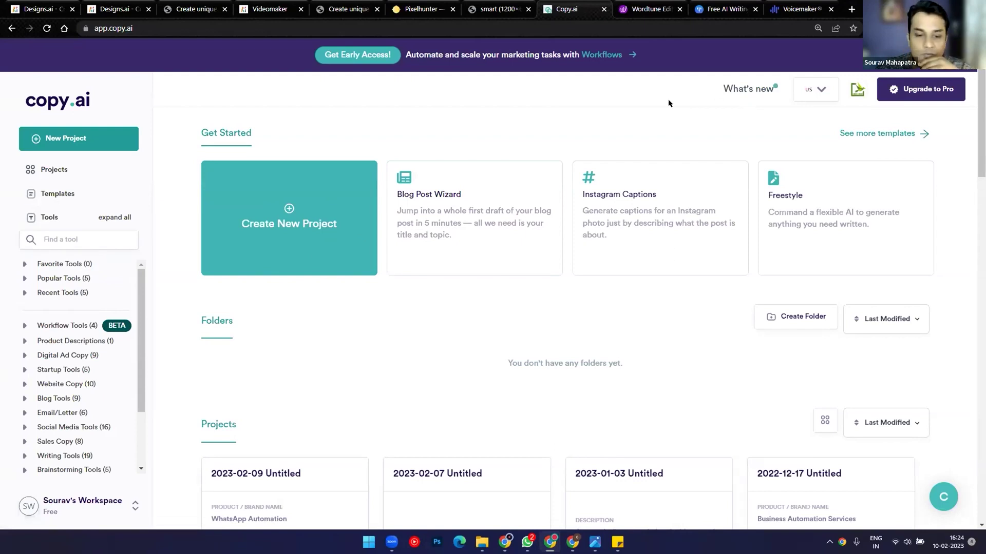
scroll(510, 303, down, 3)
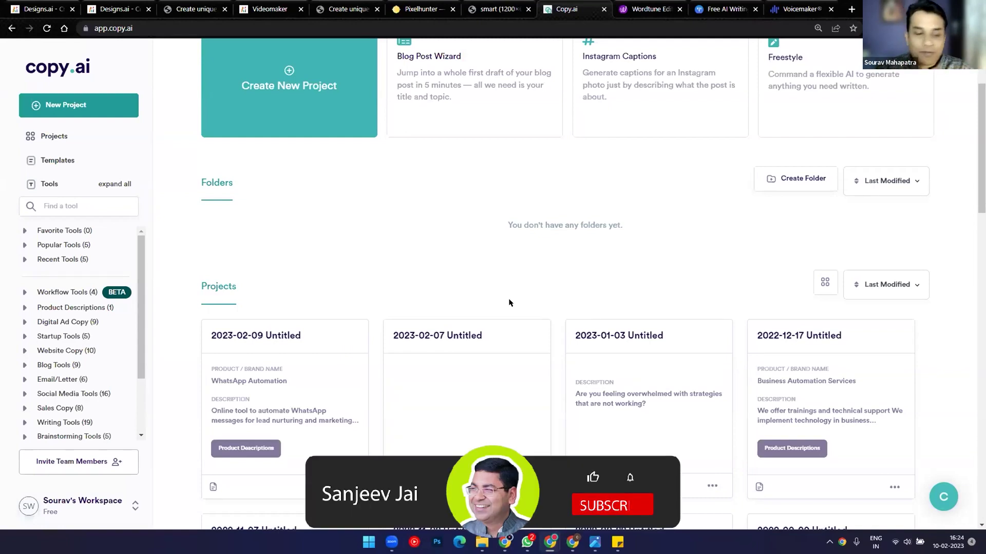
scroll(510, 303, up, 3)
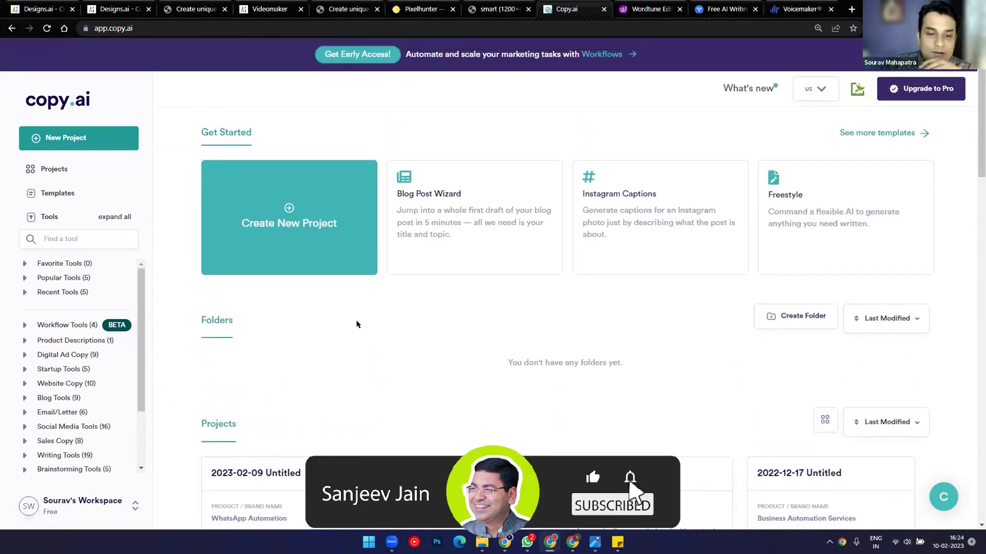
scroll(356, 323, down, 1)
scroll(356, 324, up, 2)
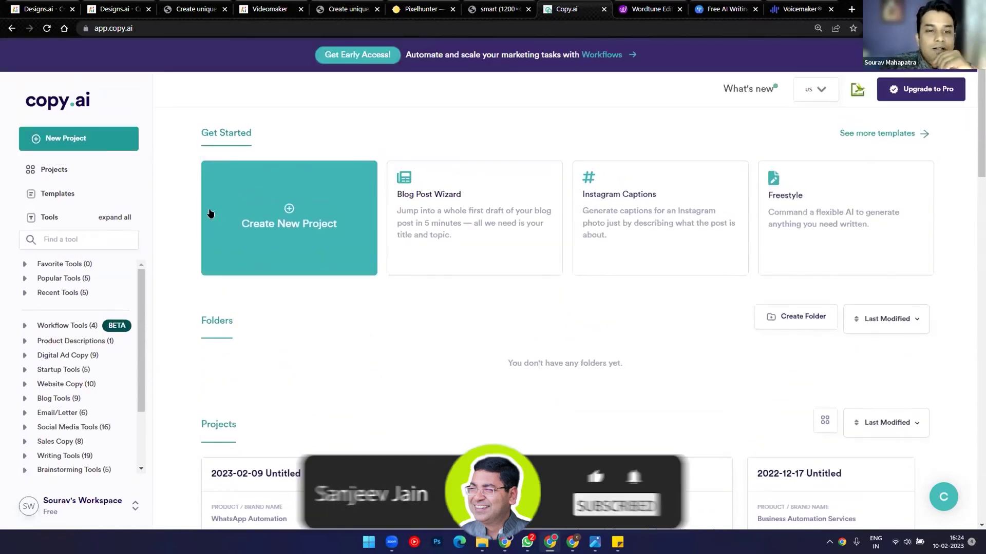
scroll(303, 334, down, 2)
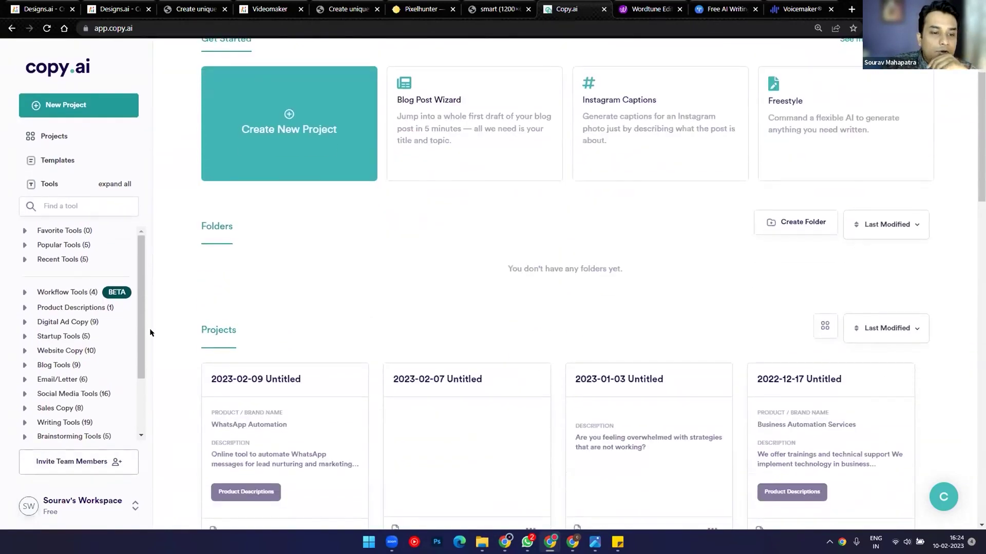
Expand the Website Copy category in the tools list and examine the available copywriting tools and categories.
mouse_move(139, 333)
mouse_down()
mouse_move(146, 396)
mouse_move(144, 348)
mouse_up()
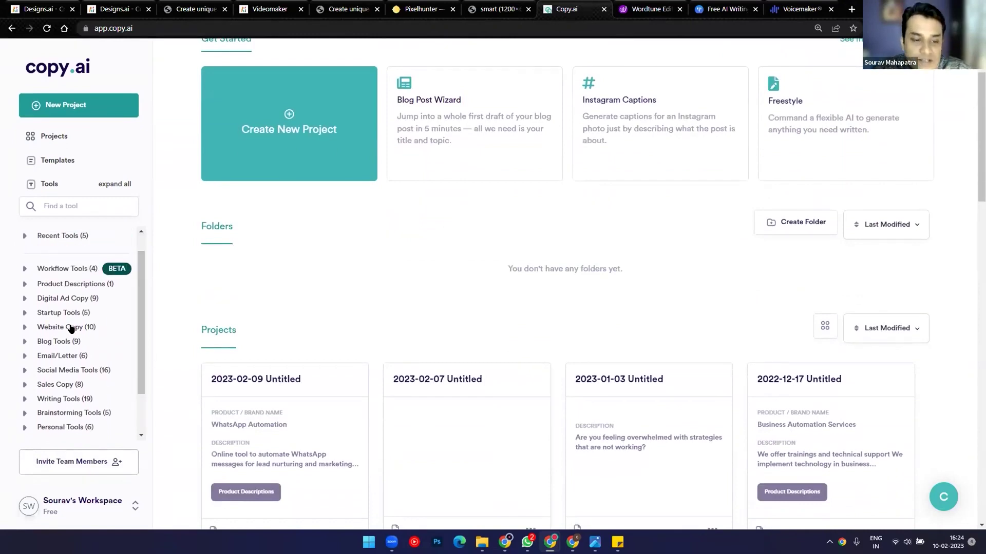
click(23, 329)
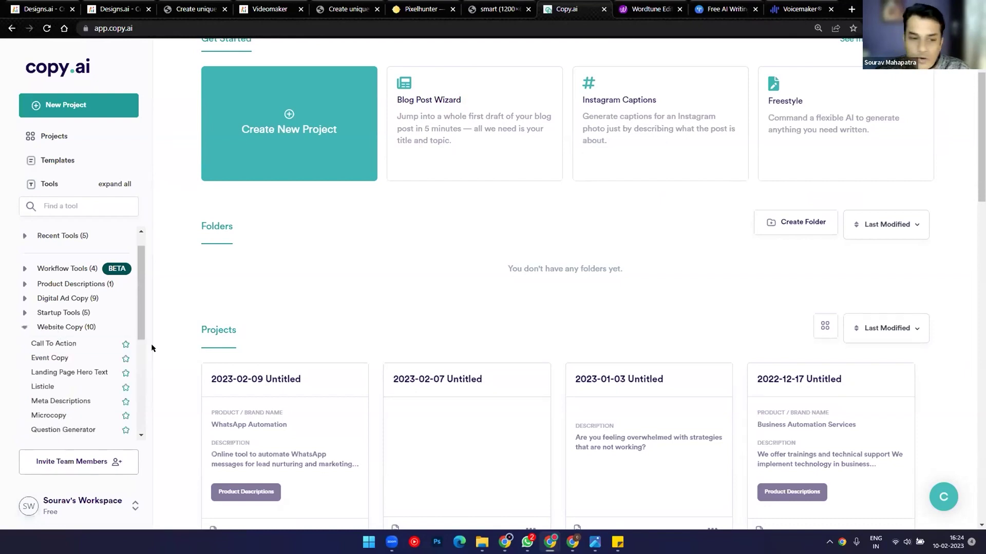
scroll(154, 348, down, 1)
scroll(73, 374, down, 1)
scroll(72, 374, down, 1)
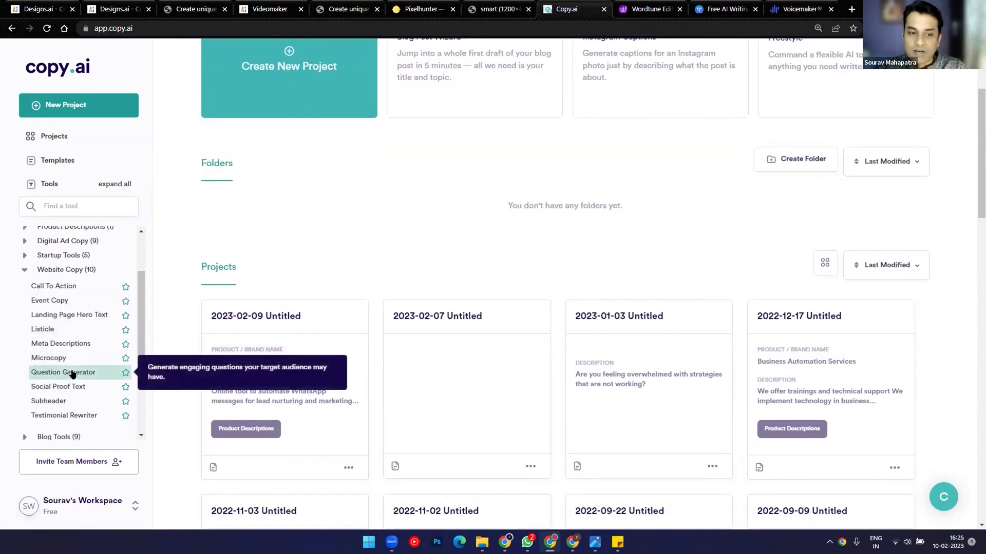
scroll(73, 373, down, 2)
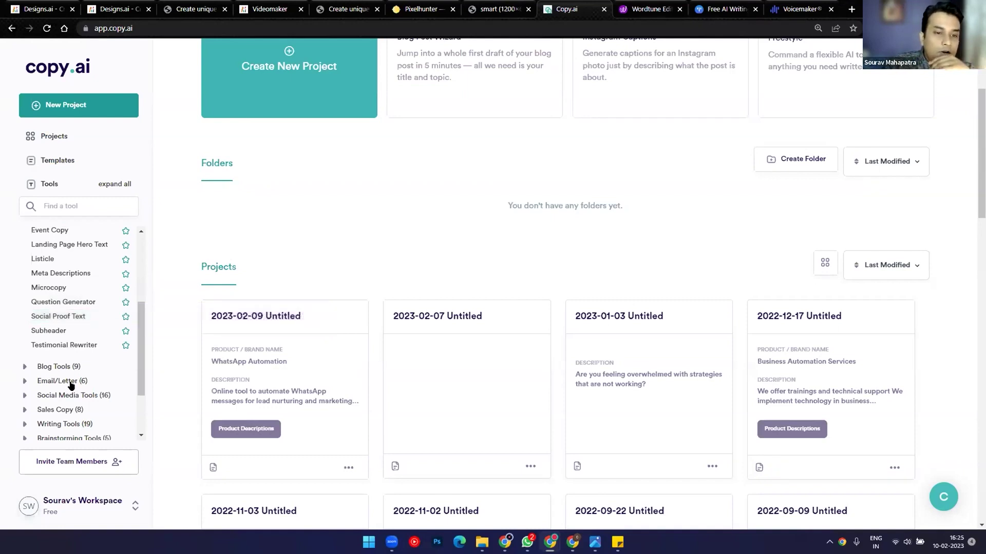
scroll(71, 385, up, 3)
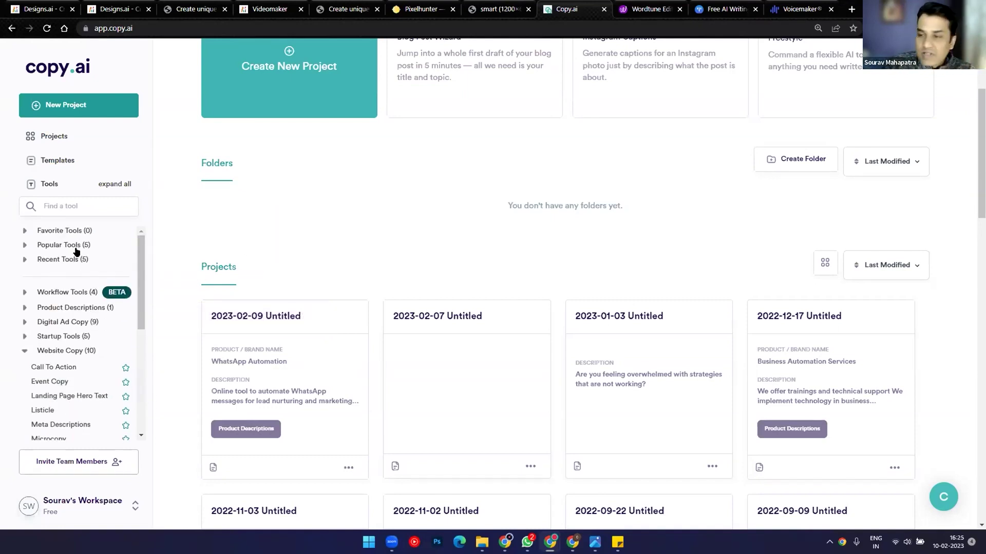
scroll(74, 250, up, 1)
scroll(72, 358, down, 2)
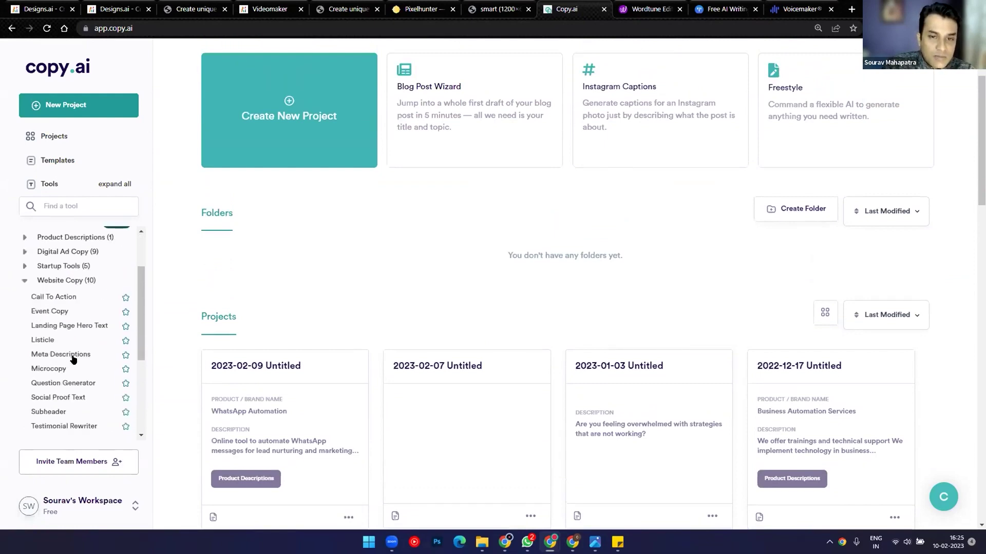
scroll(72, 359, up, 1)
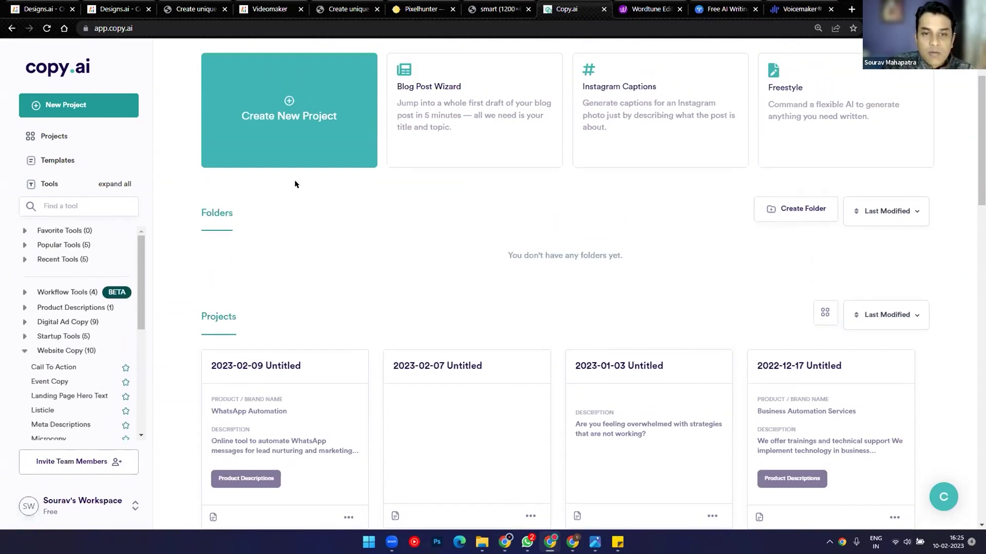
Create a new Product Descriptions project and enter "WhatsApp Automation AI Service" as the product name.
click(283, 122)
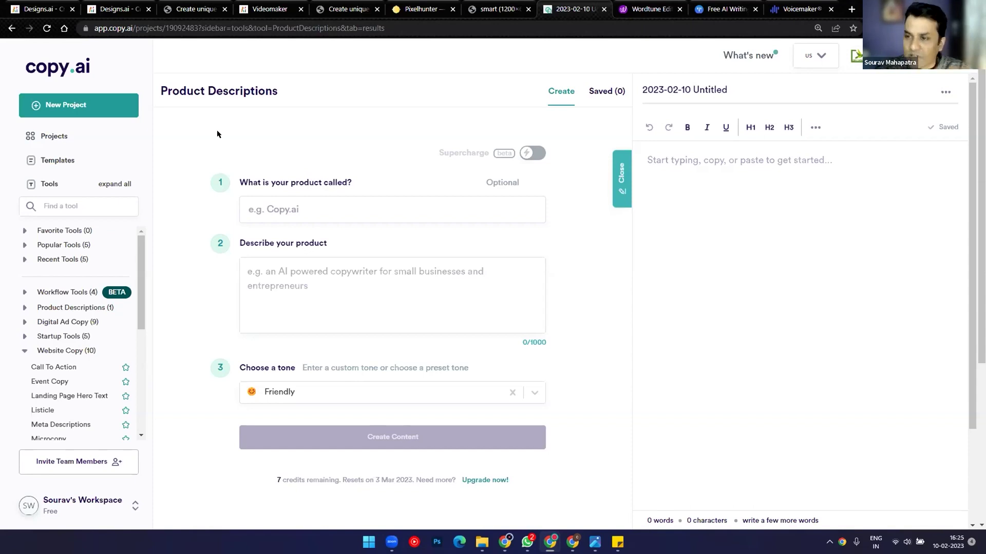
click(295, 200)
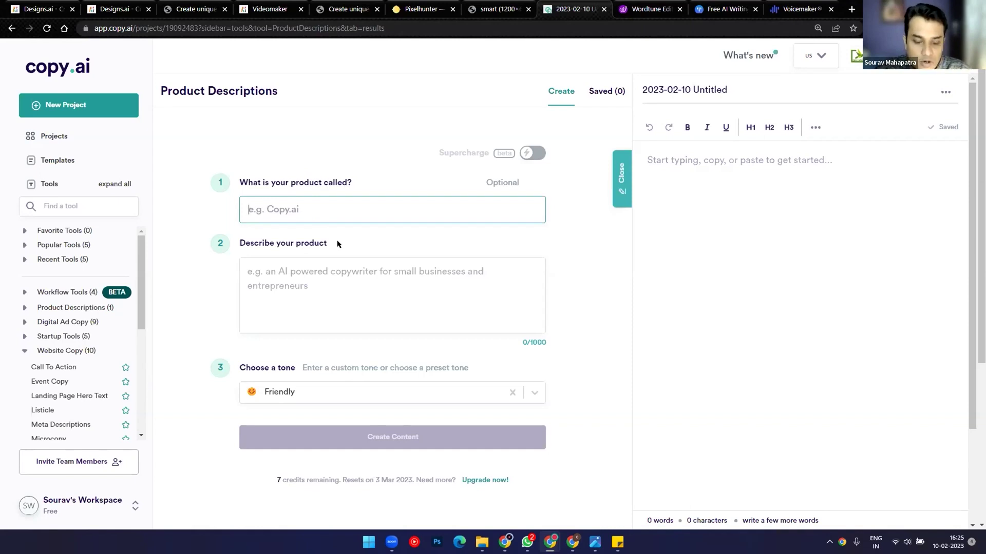
text(WhatsA)
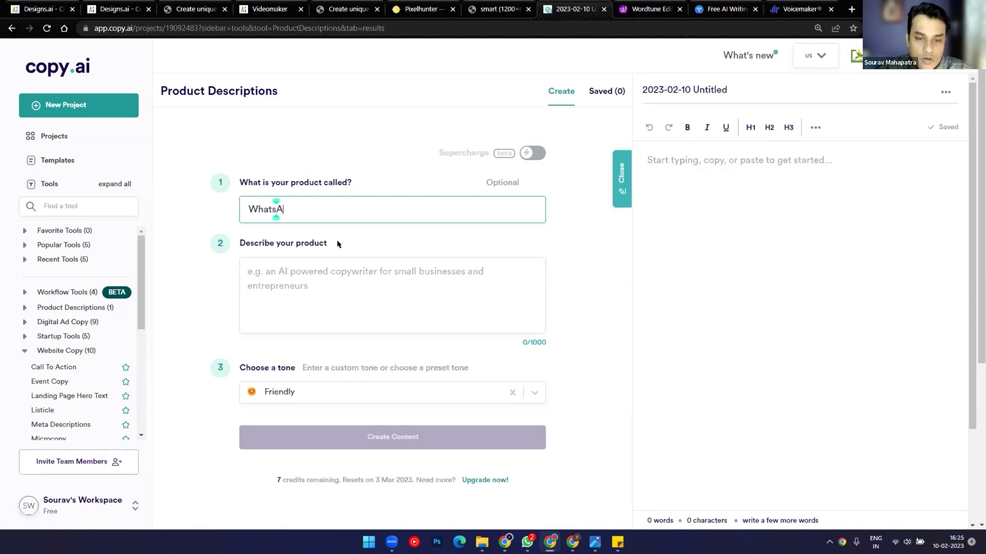
text(pp Automati)
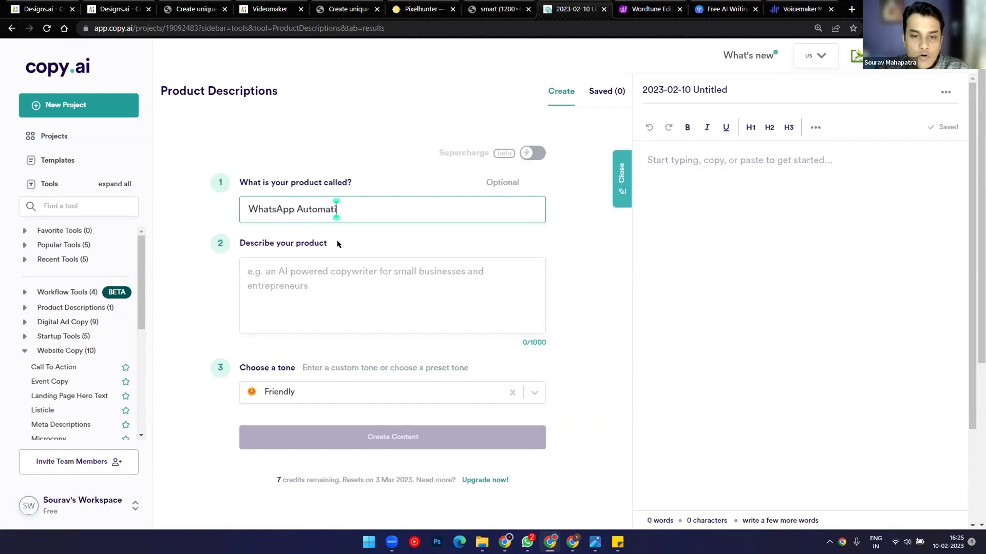
text(on AI )
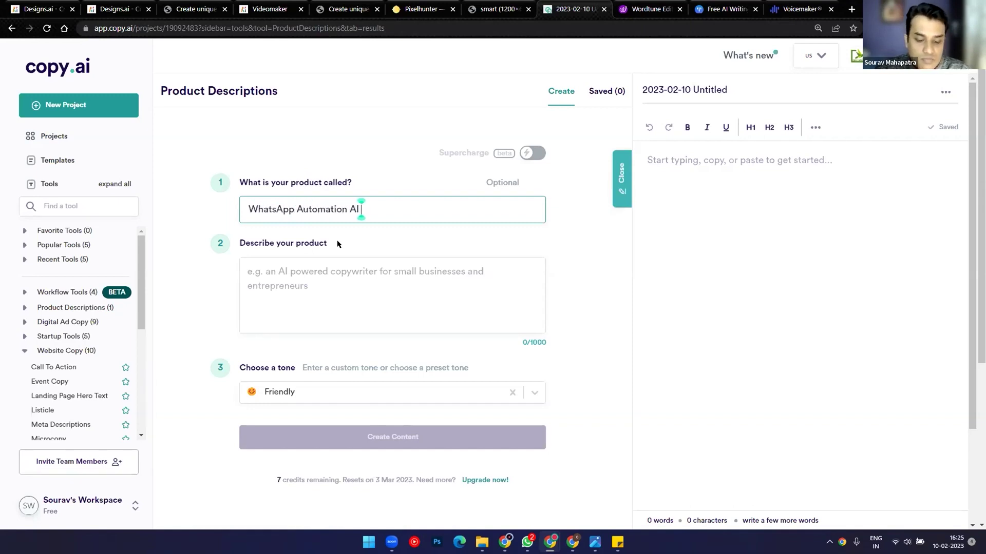
text(Service)
Start the product description with the line "Nurture leads automatically, get leads converted into sales".
click(336, 300)
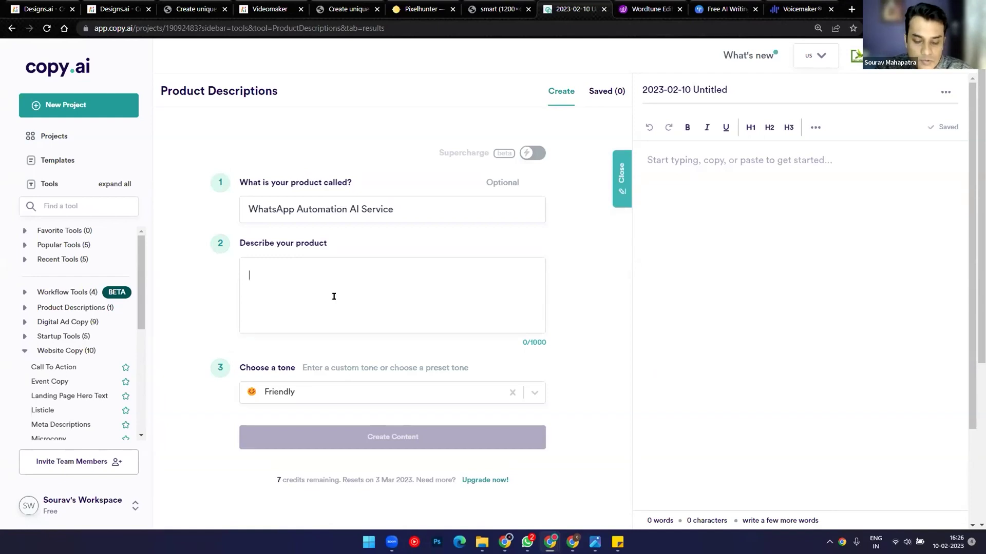
text(Nurture leads automatically, get )
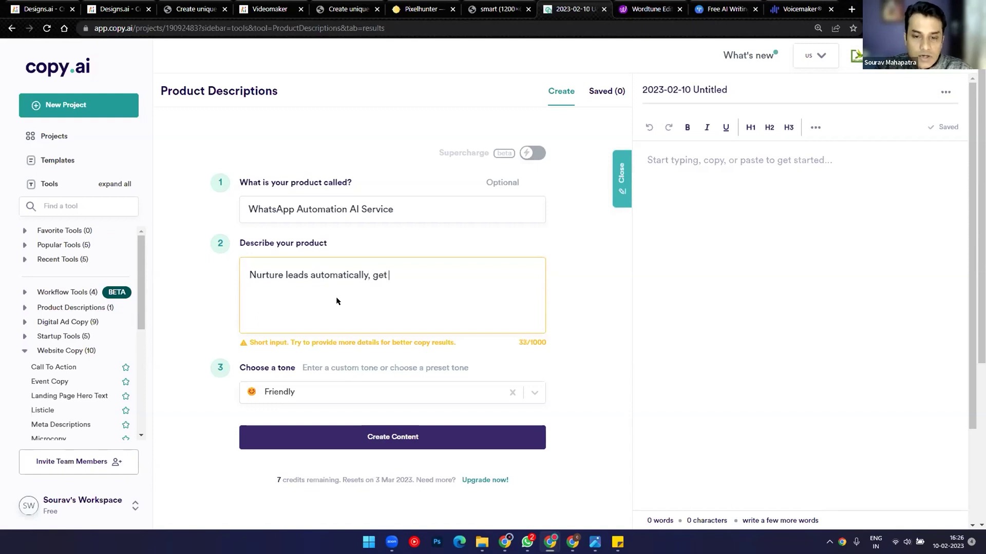
text(leads co)
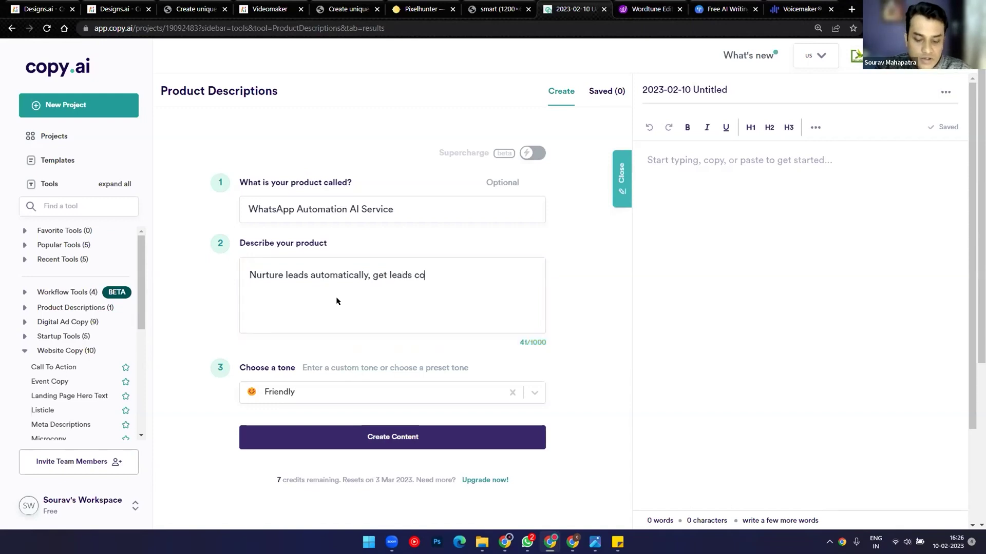
text(nverted in)
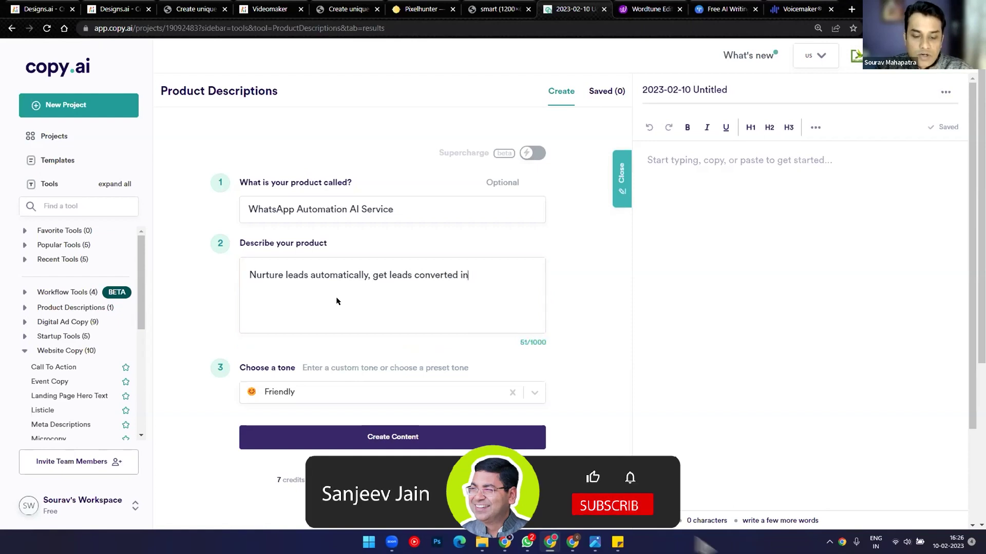
text(to sales)
Add a second line to the product description: "Use AI to generate content, use AI to schedule messages".
key(Return)
text(Use AI to )
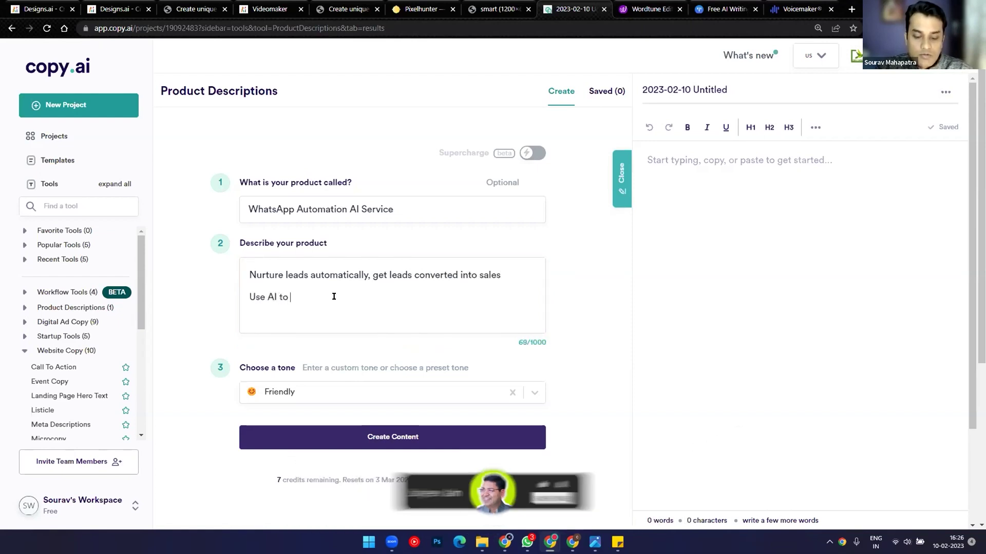
text(generate )
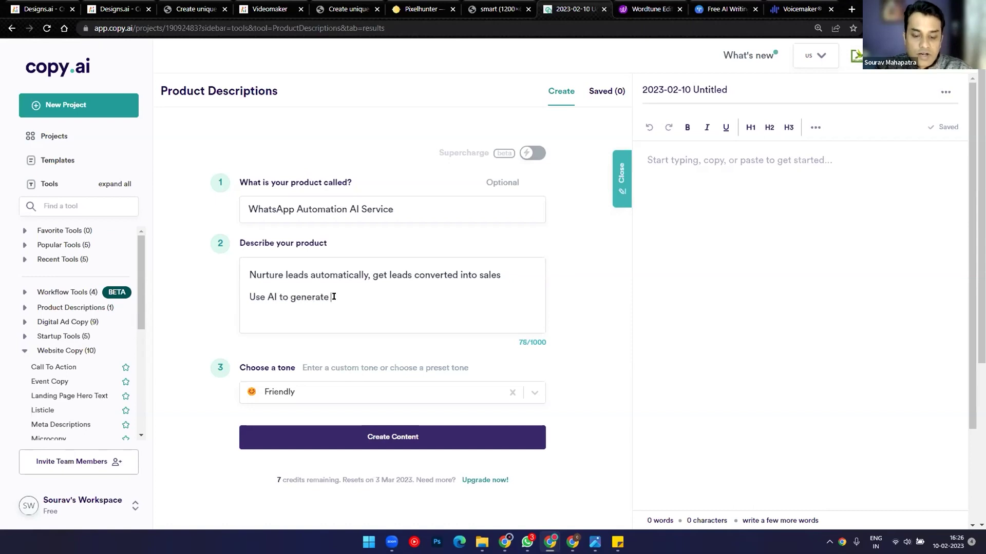
text(tontent)
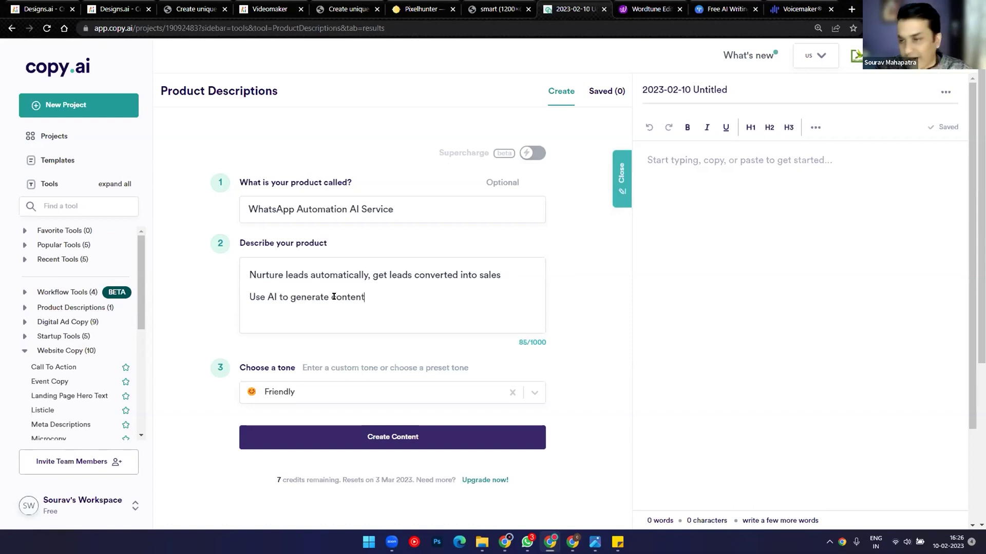
text(,)
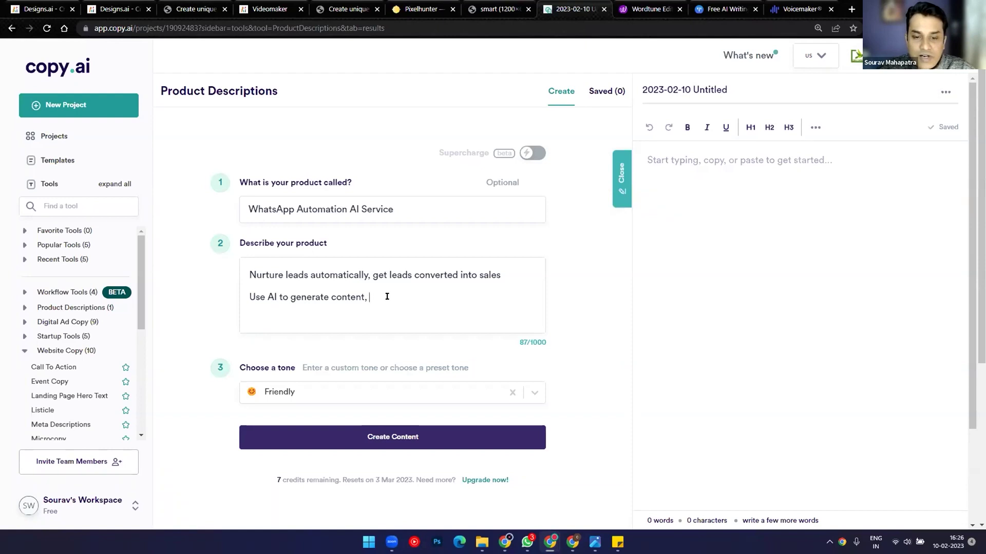
text(use AI )
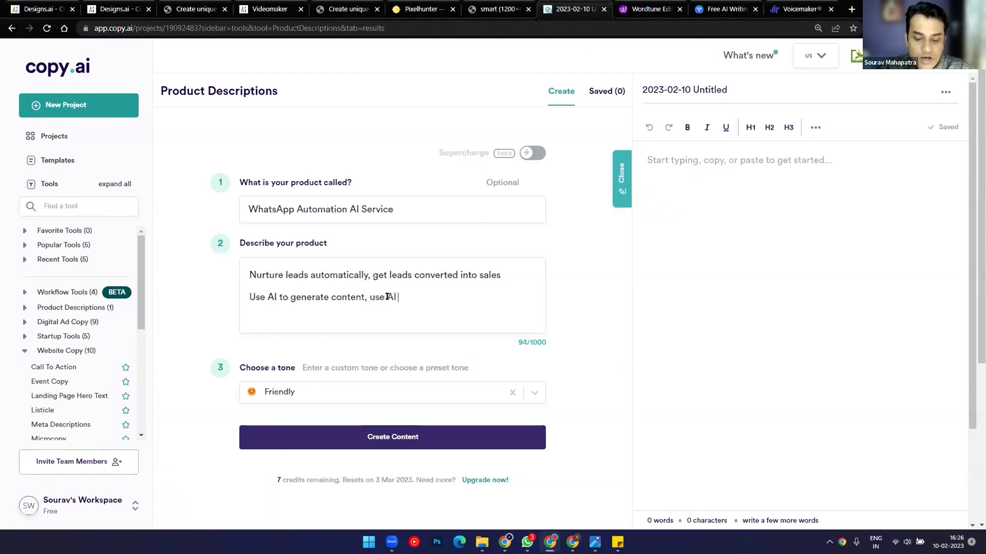
text(to schedule messages)
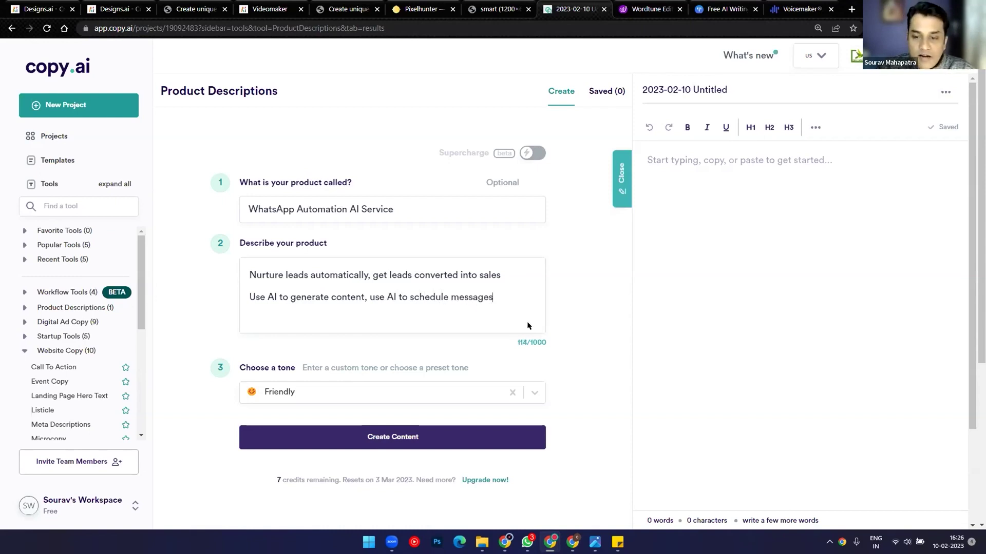
drag(526, 342, 552, 342)
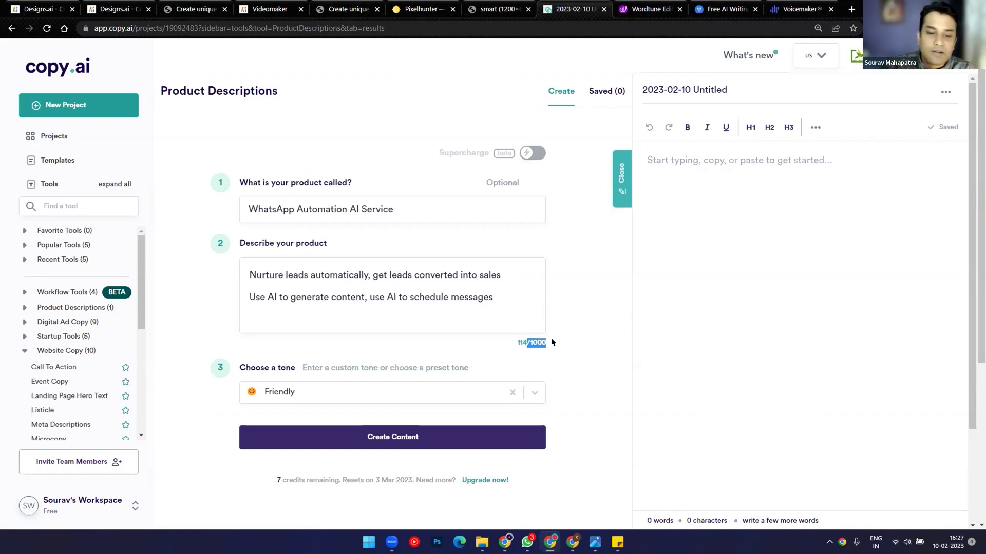
Set the tone to Professional and generate the product description content.
scroll(471, 370, down, 2)
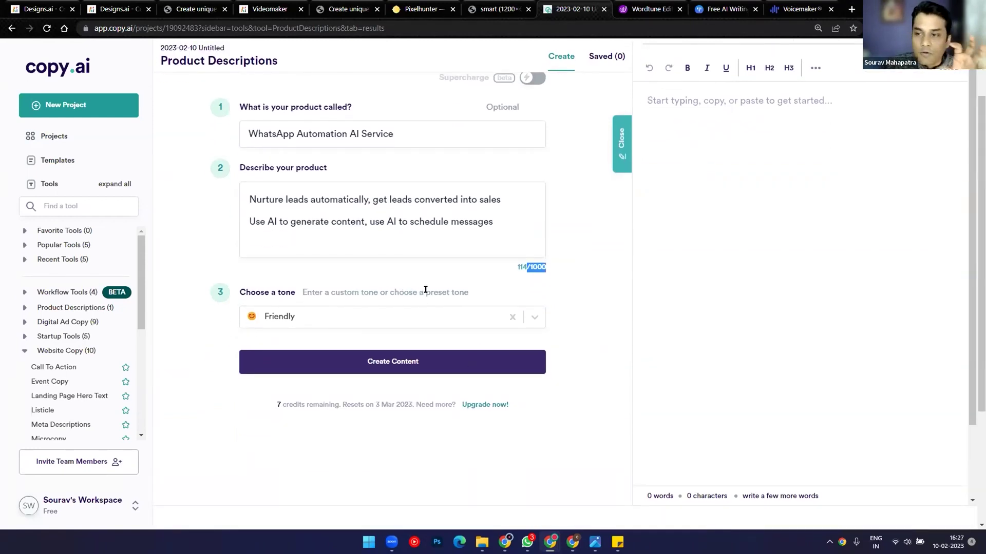
click(535, 316)
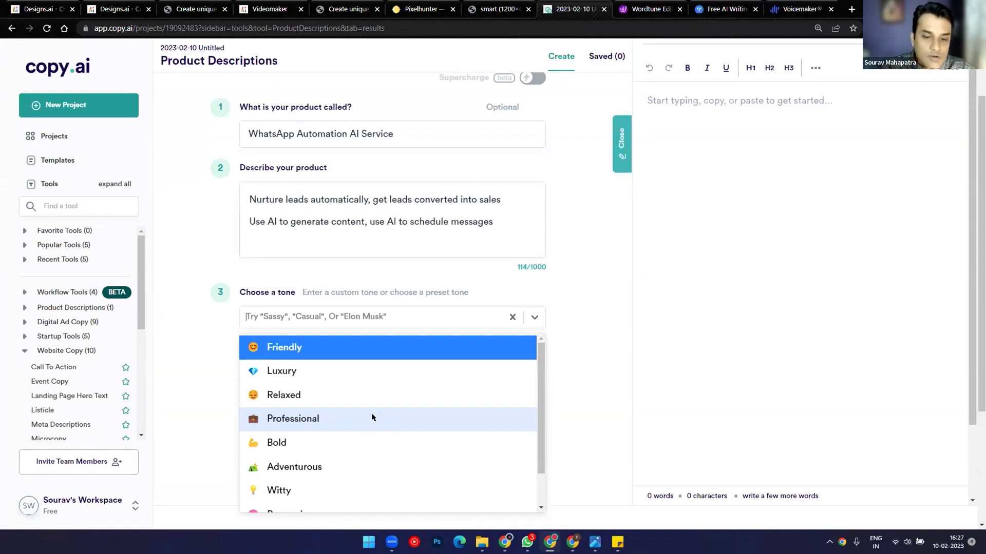
click(355, 419)
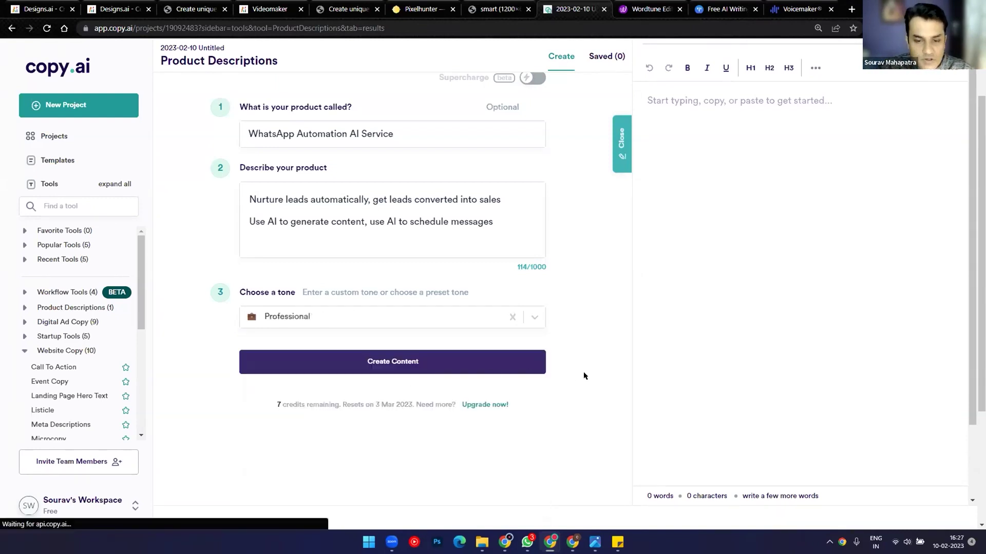
click(381, 360)
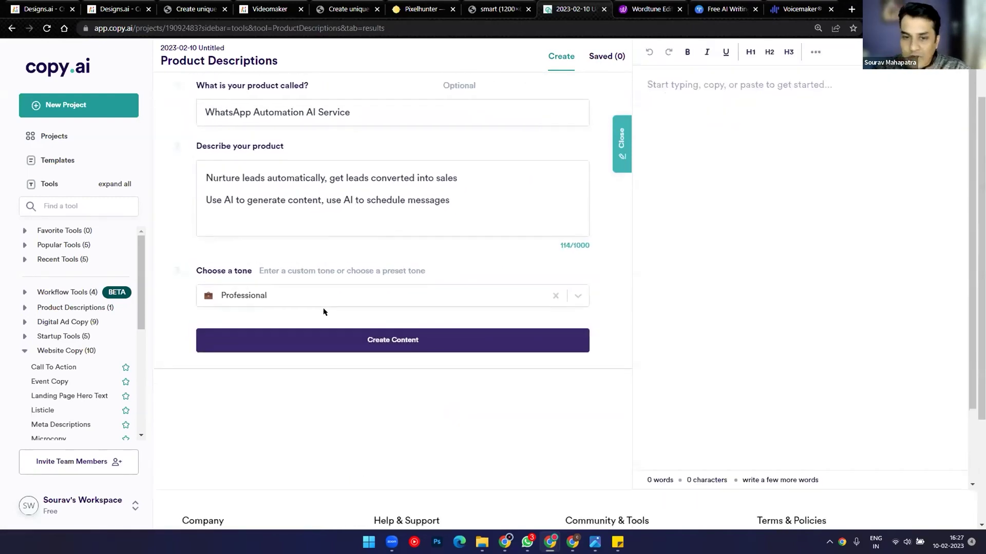
Review the generated product descriptions and highlight the one beginning "Automation AI service uses the power of AI".
scroll(325, 318, down, 1)
scroll(324, 318, down, 5)
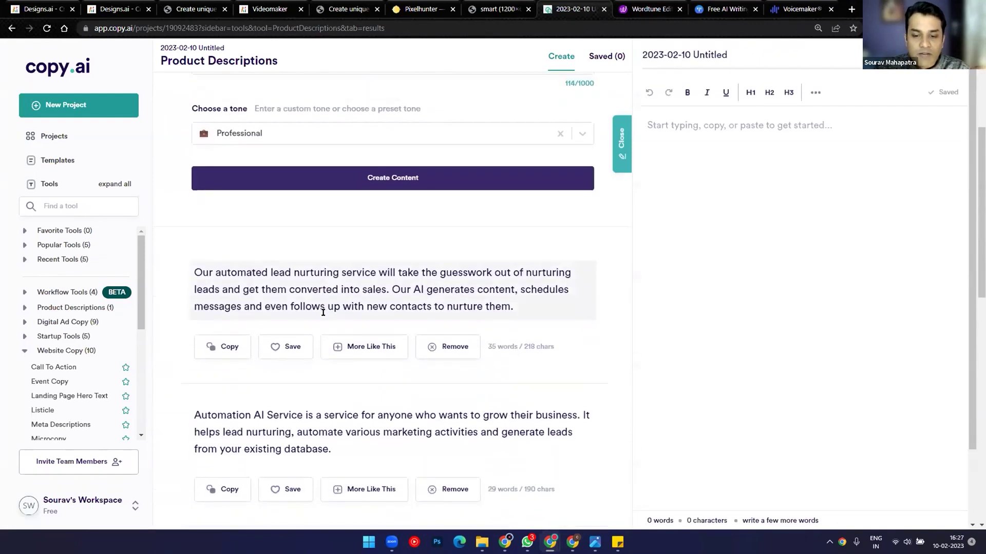
scroll(323, 312, down, 1)
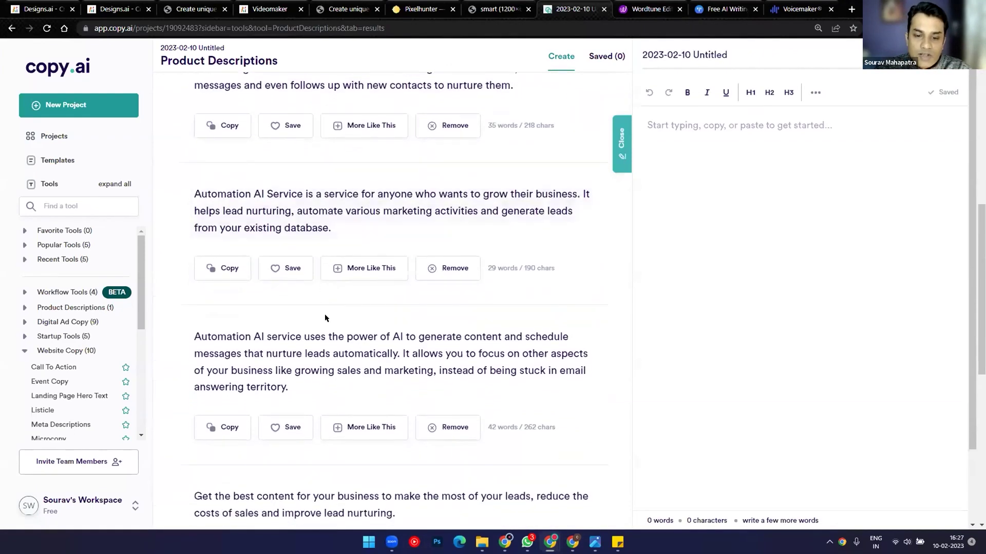
click(194, 336)
drag(195, 337, 346, 384)
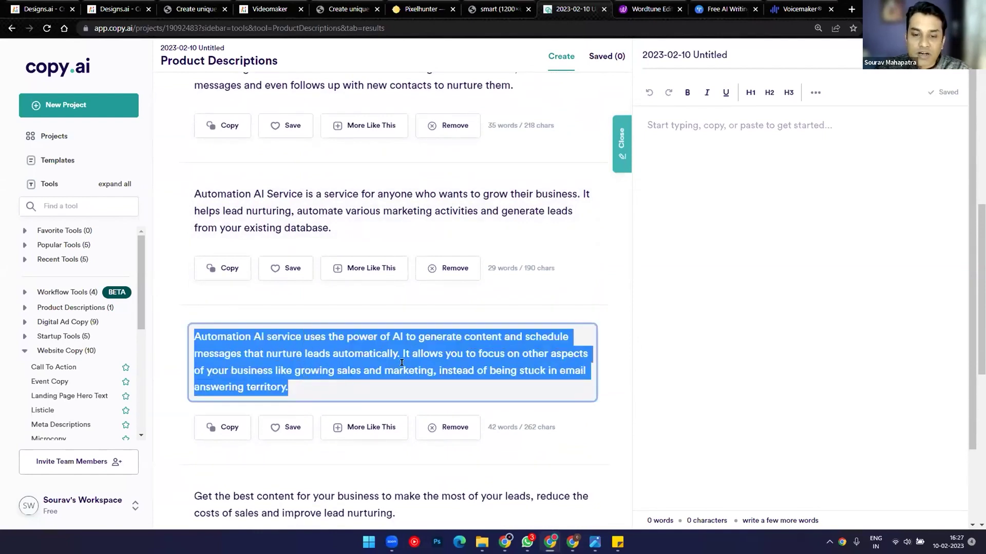
Examine the generated description beginning "Get the best content for your business" and compare it with the entered product details.
scroll(347, 369, down, 2)
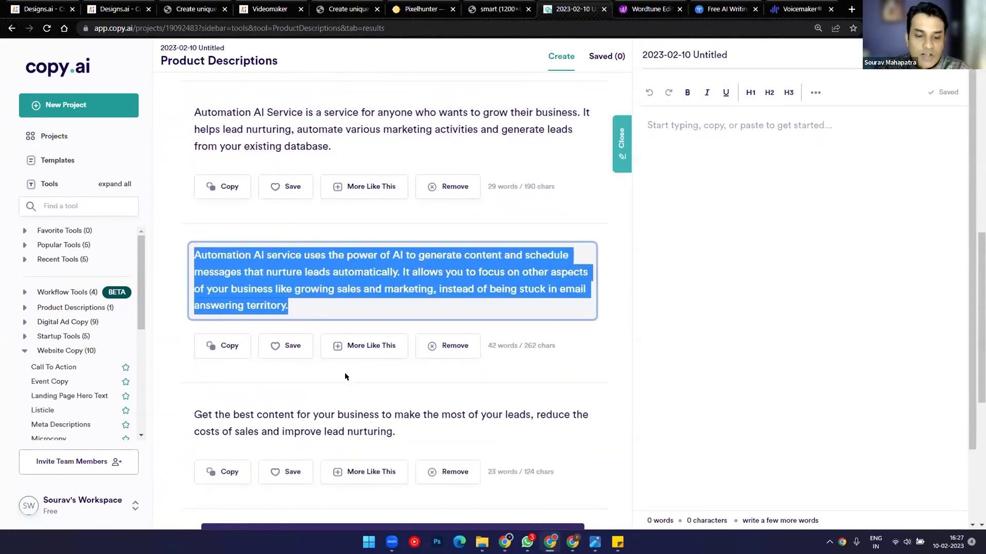
click(242, 414)
drag(246, 415, 427, 430)
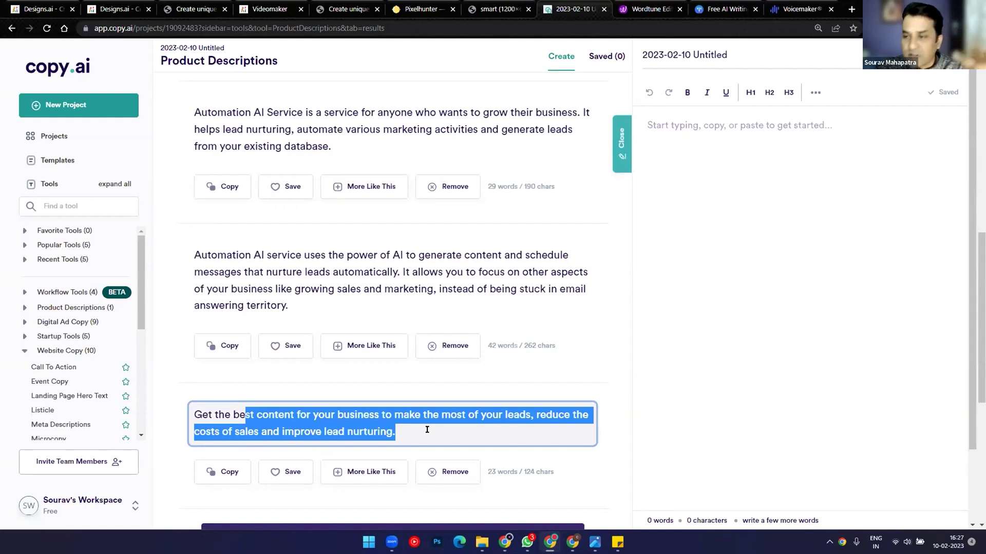
click(561, 374)
scroll(391, 363, up, 10)
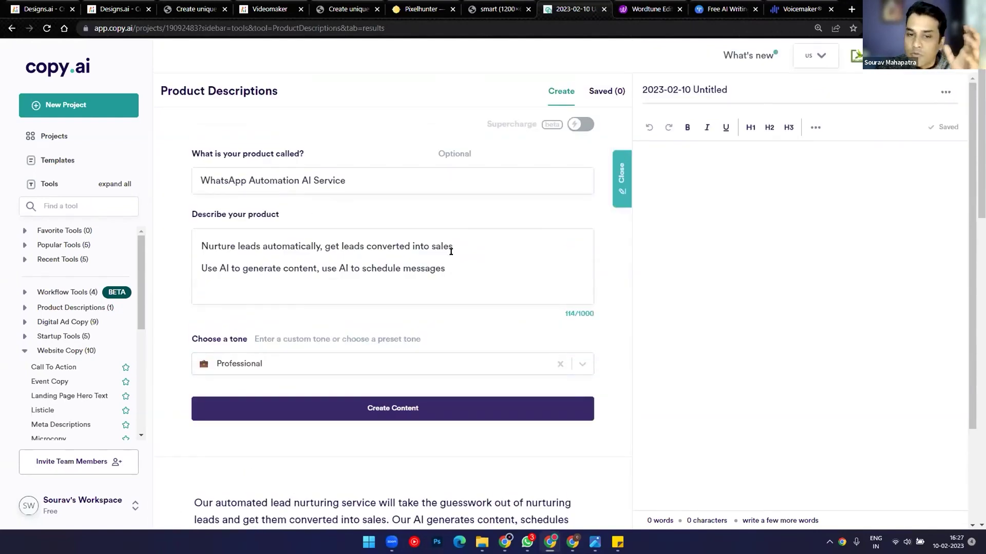
scroll(449, 252, down, 6)
scroll(450, 258, down, 6)
Copy the generated description beginning "Get the best content for your business" into the empty project document.
click(399, 346)
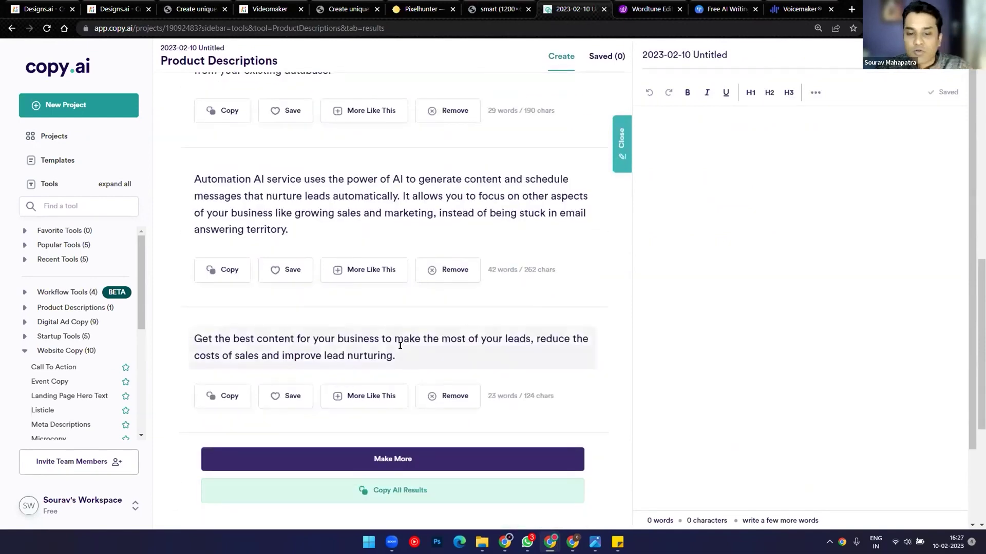
drag(394, 355, 190, 338)
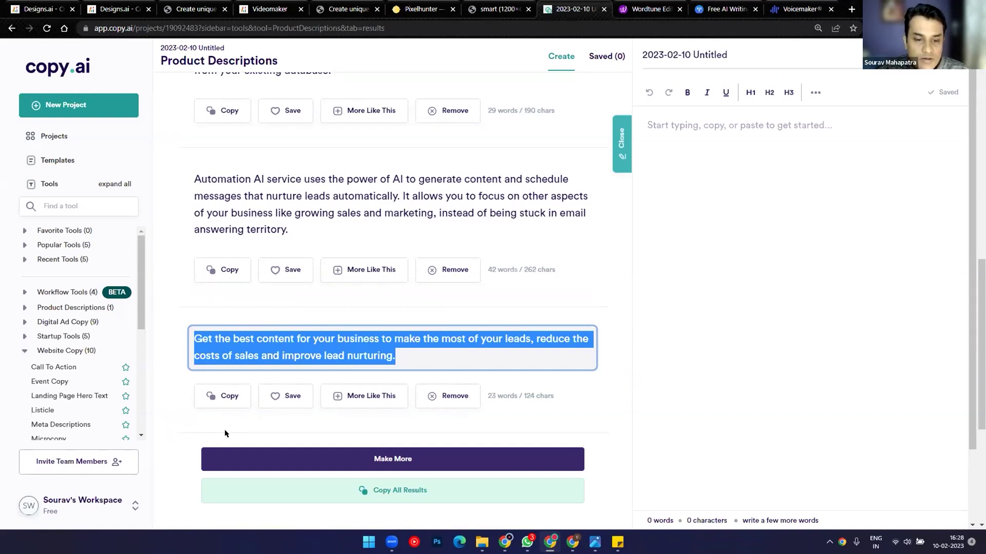
click(221, 397)
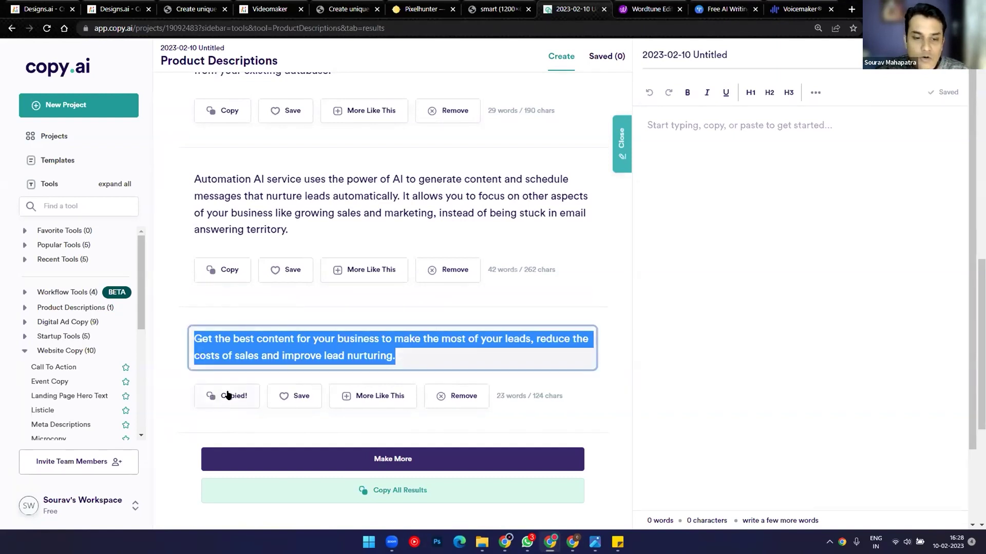
click(714, 154)
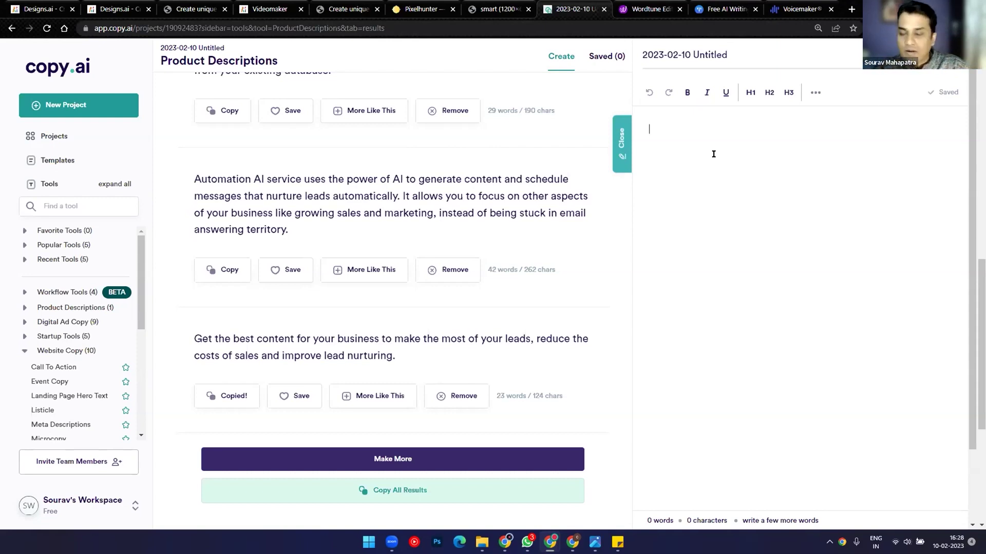
key(ctrl+v)
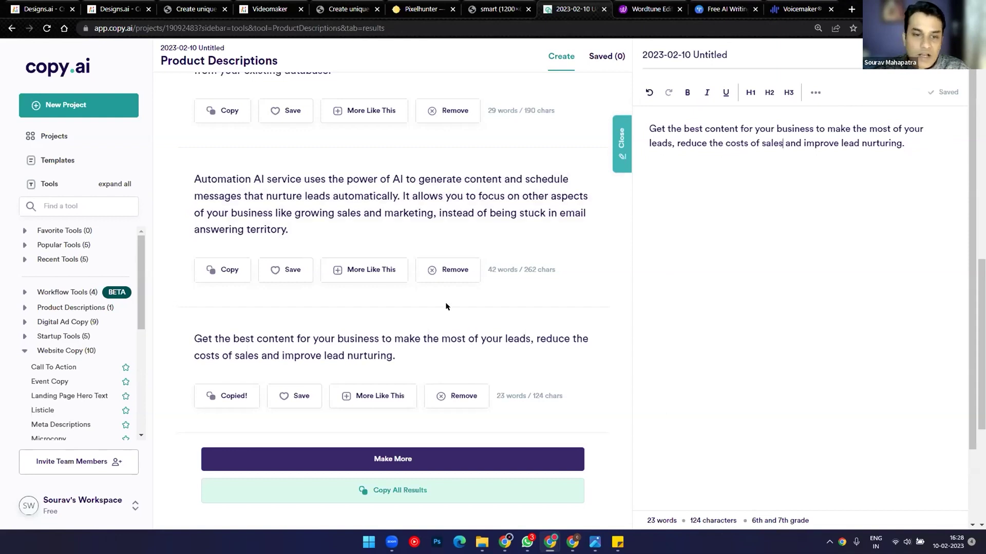
Copy the description beginning "Automation AI Service is a service for anyone" into the document below the first paragraph.
scroll(446, 306, down, 3)
scroll(446, 306, up, 5)
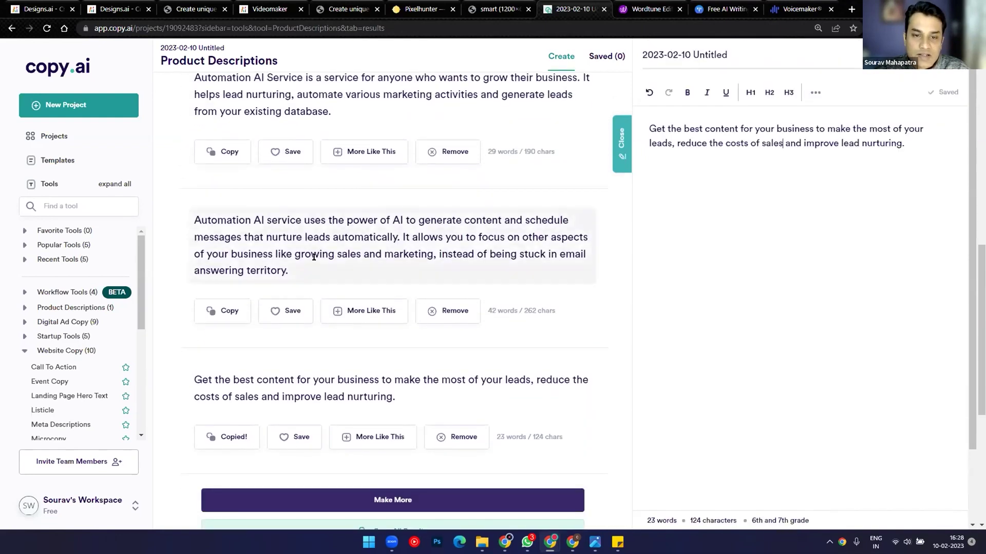
drag(334, 172, 176, 144)
key(ctrl+c)
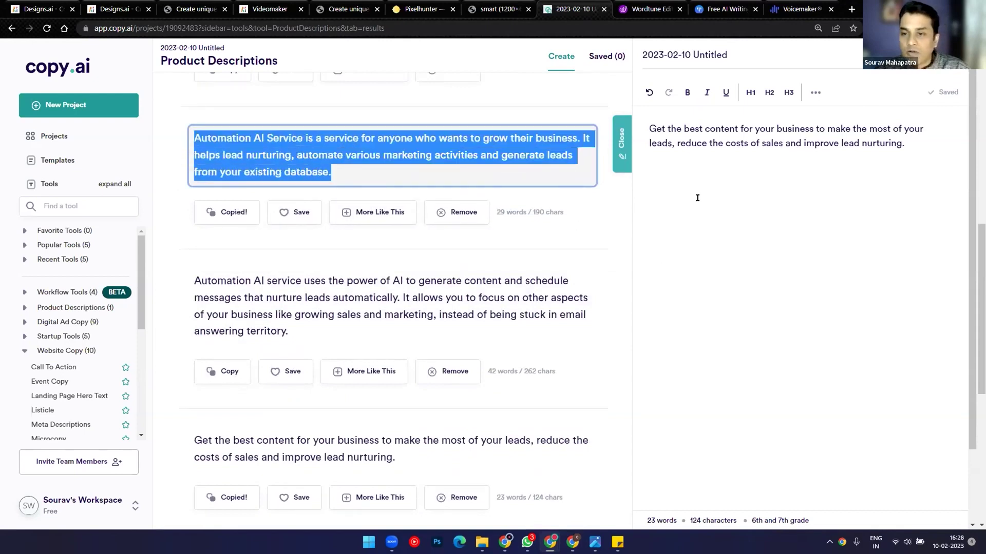
click(909, 163)
key(ctrl+v)
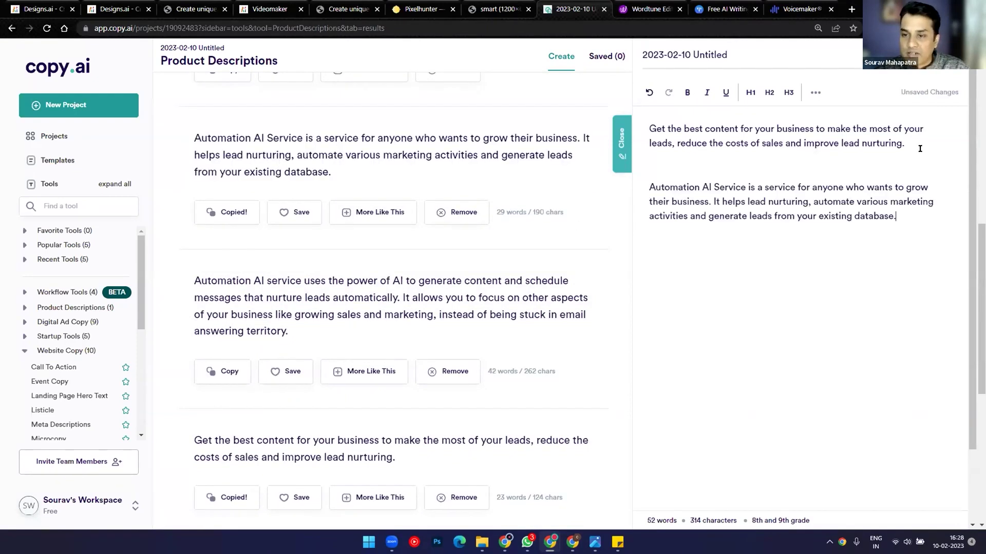
scroll(697, 222, down, 1)
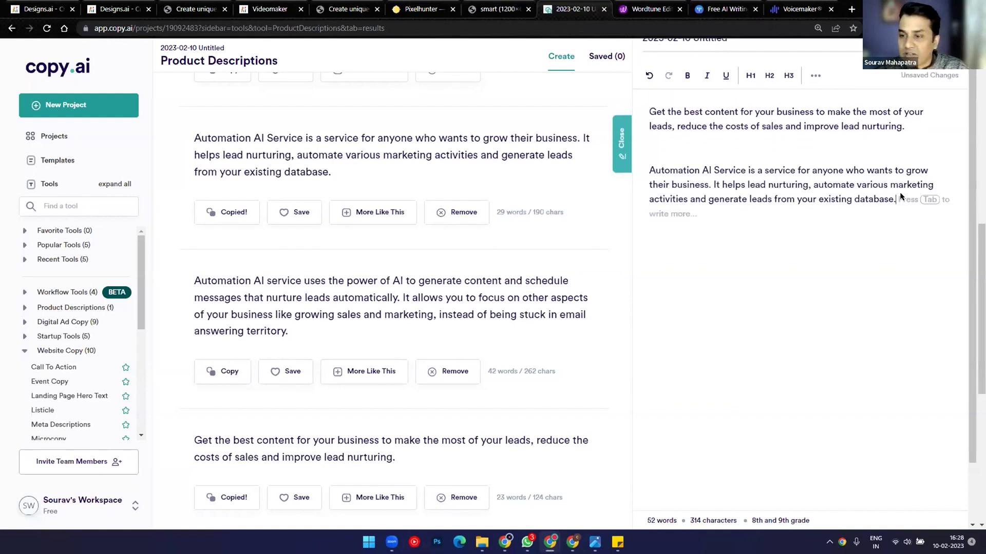
Generate more variations like the description beginning "Get the best content for your business".
scroll(591, 308, down, 3)
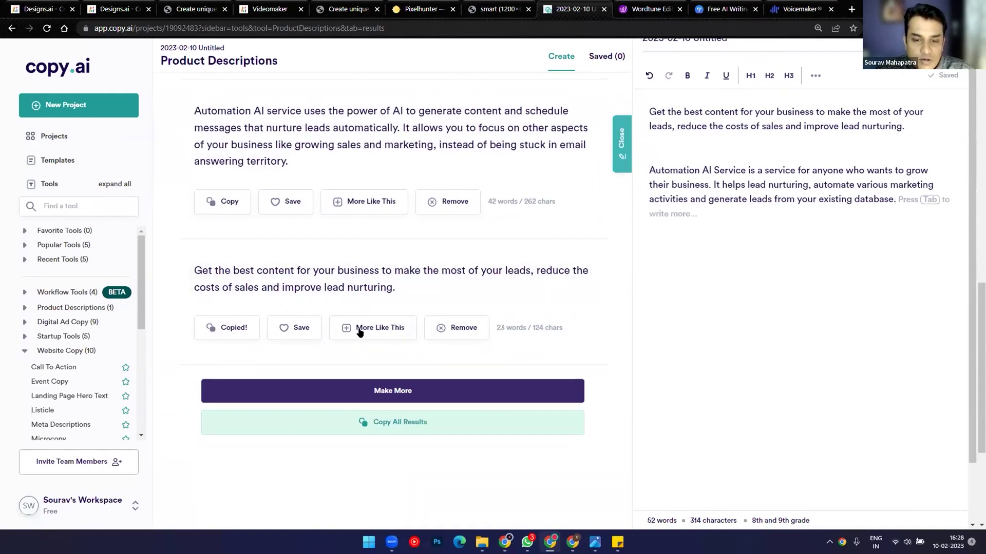
click(380, 329)
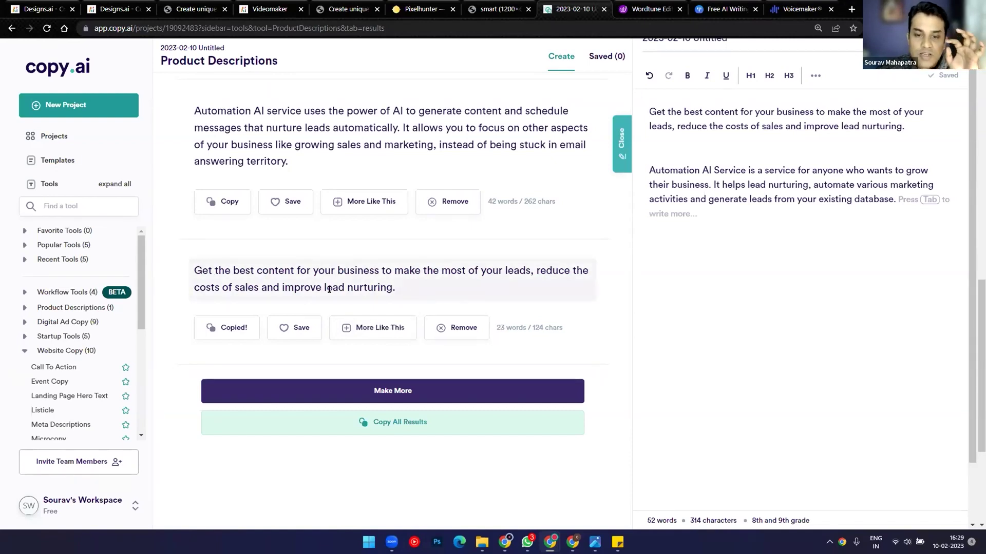
scroll(518, 285, down, 4)
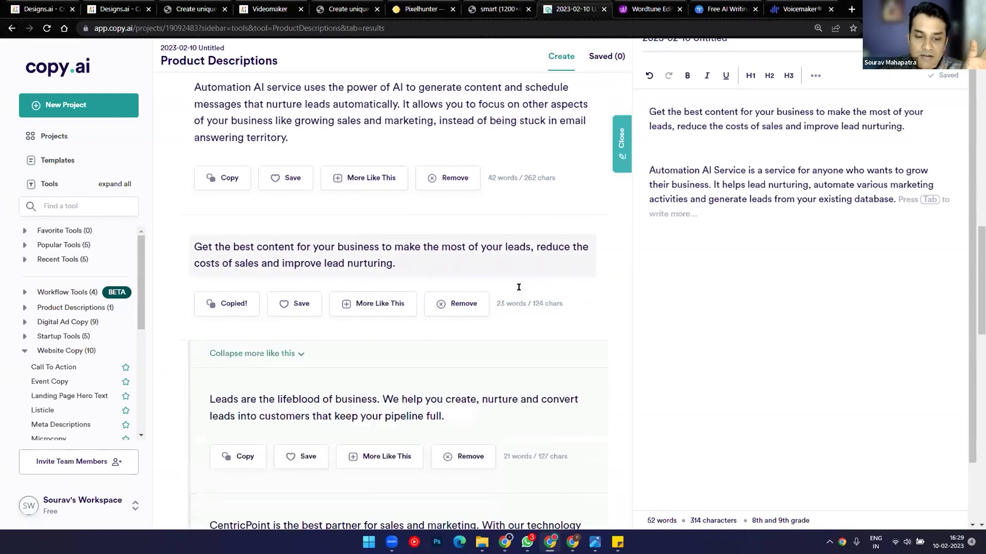
Review the new variations, including the CentricPoint text and the one beginning "We provide sales, marketing and B2B solutions".
scroll(519, 287, down, 2)
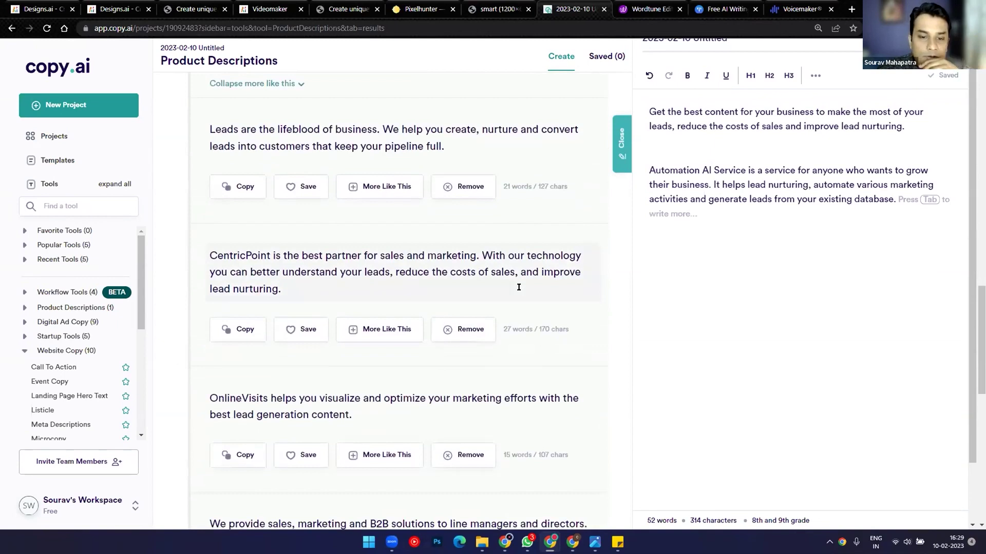
drag(481, 255, 367, 286)
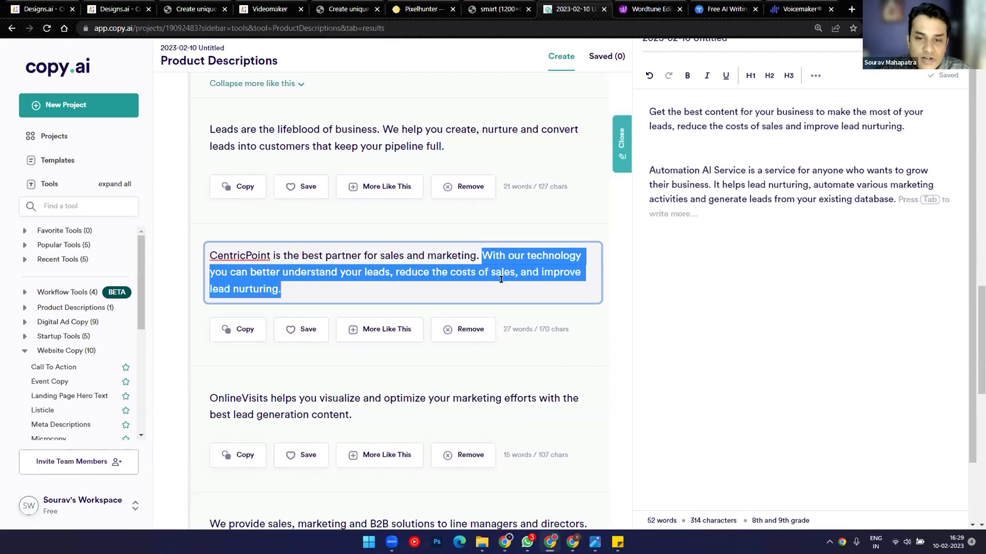
scroll(500, 280, down, 4)
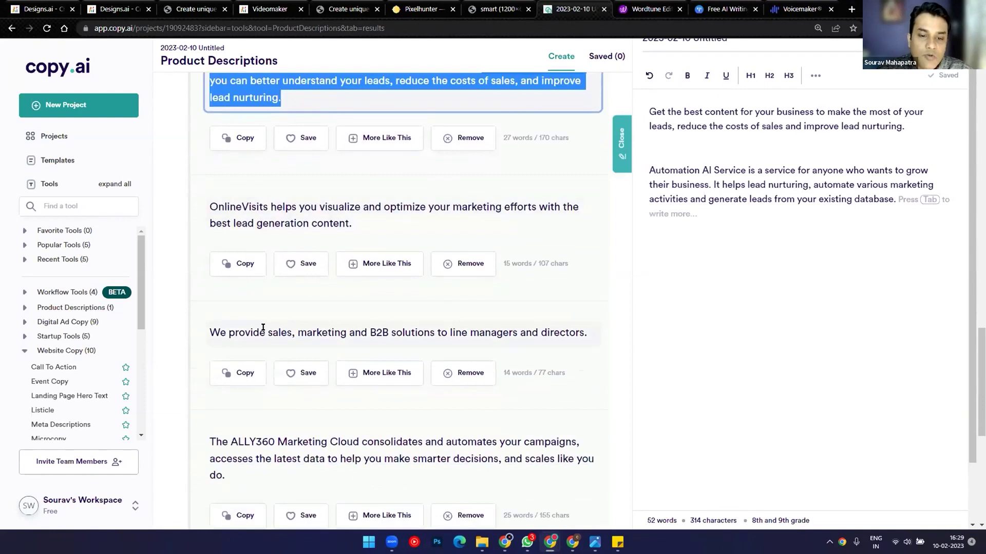
click(262, 327)
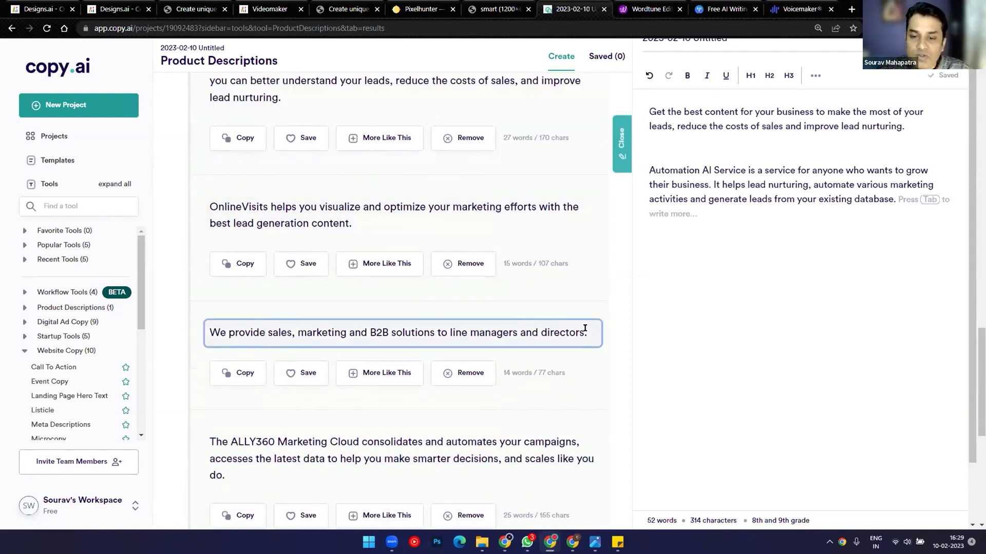
scroll(585, 328, down, 2)
scroll(587, 331, down, 2)
scroll(585, 330, up, 2)
scroll(587, 334, up, 1)
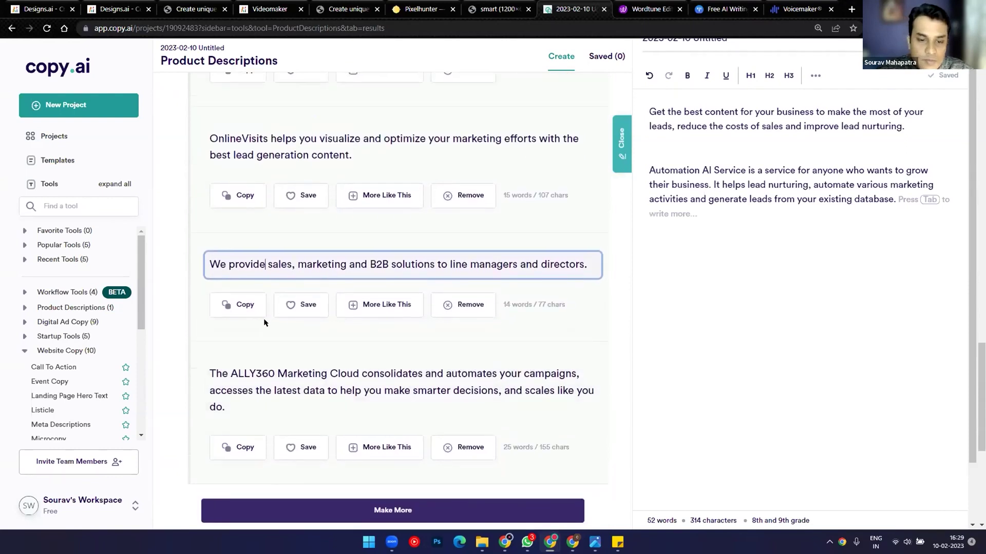
Insert the variation "We provide sales, marketing and B2B solutions to line managers and directors." as a new paragraph after the document's first one.
click(245, 304)
click(912, 126)
key(Return)
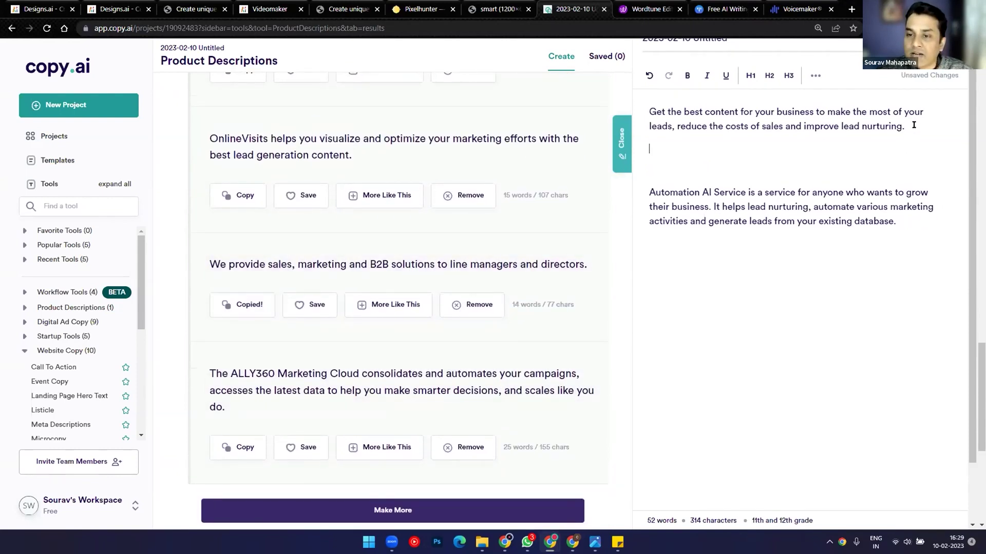
key(ctrl+v)
scroll(741, 164, up, 1)
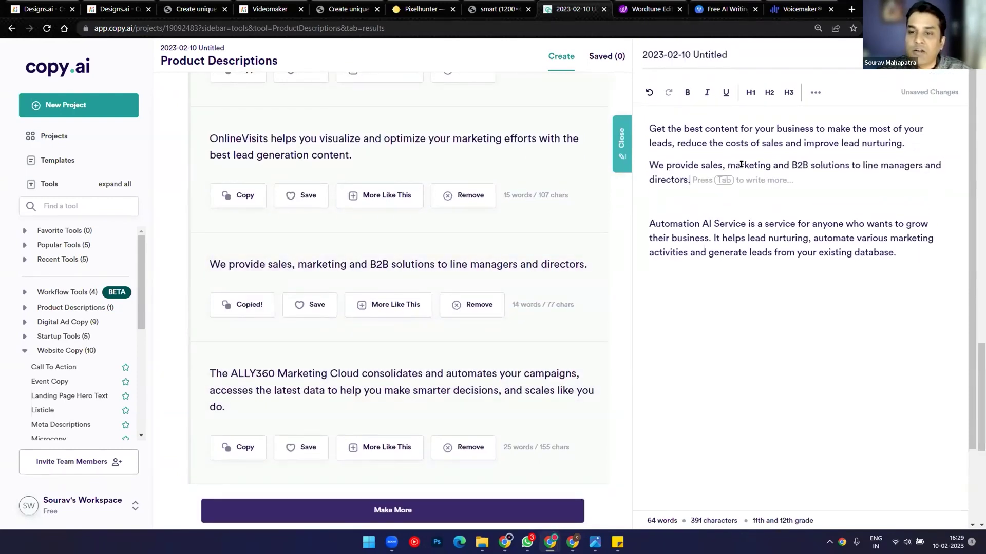
scroll(417, 265, up, 5)
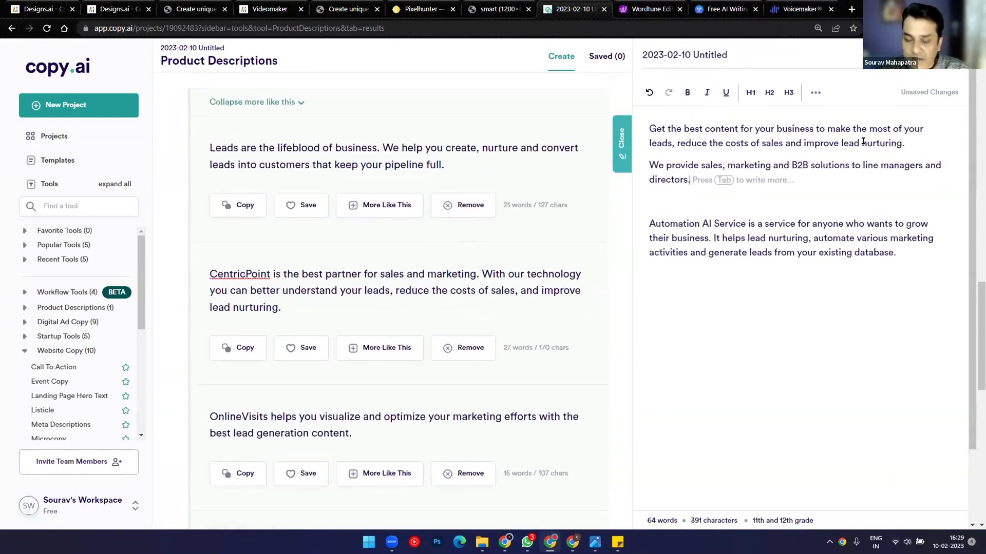